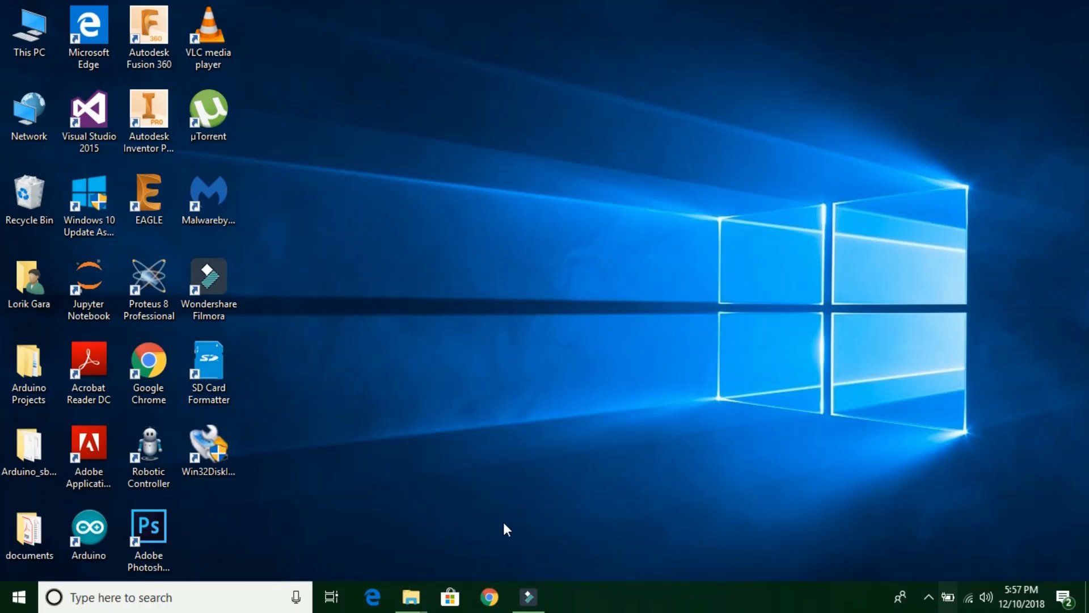
Open Google Chrome, search Google for "autodesk inventor 2019" and open Autodesk's Inventor 2019 New Features page
{"action": "left_click", "coordinate": [489, 597]}
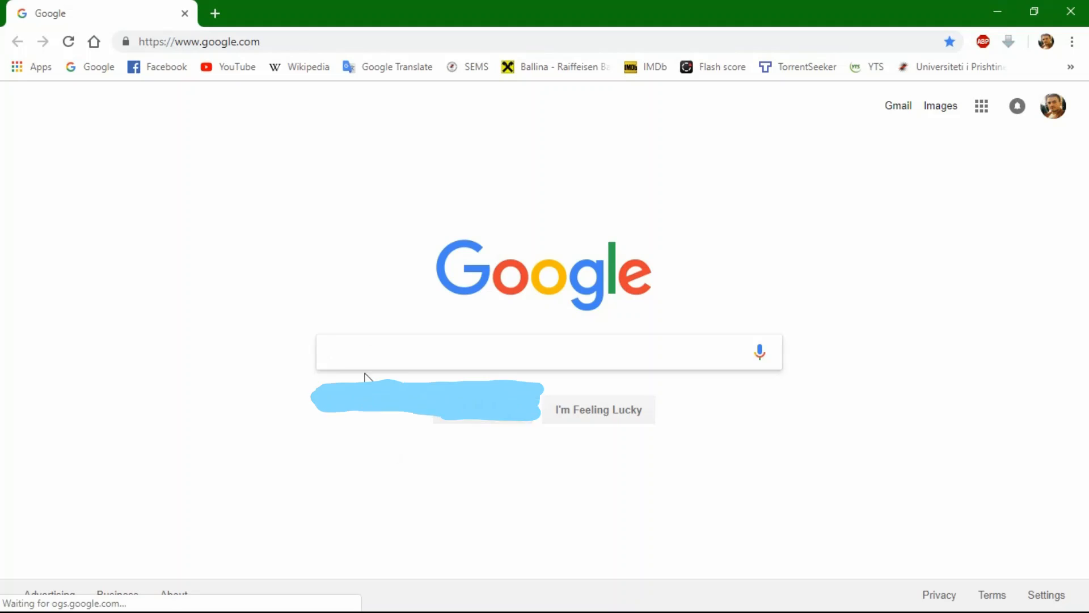
{"action": "left_click", "coordinate": [361, 349]}
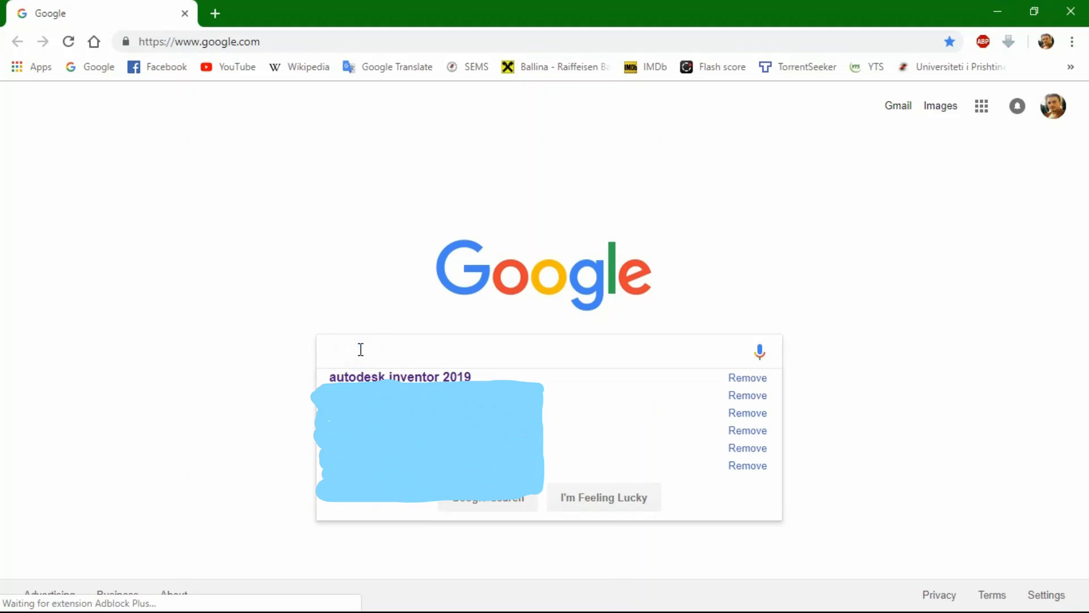
{"action": "type", "text": "autodesk inventor 2019"}
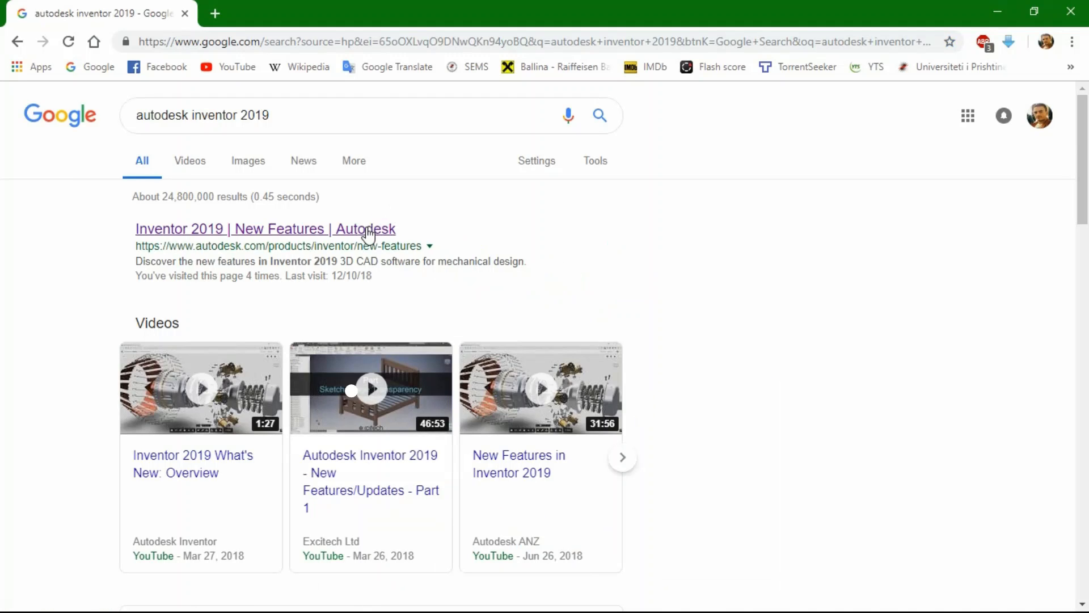
{"action": "left_click", "coordinate": [368, 230]}
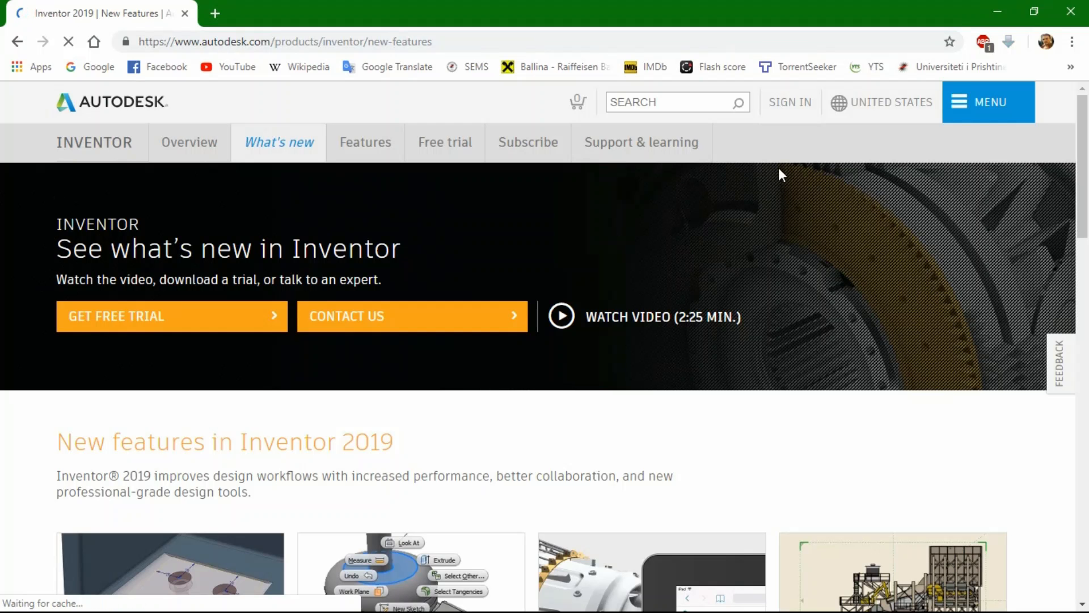
Open the sign-in page for the Autodesk account from the Inventor site
{"action": "left_click", "coordinate": [792, 108]}
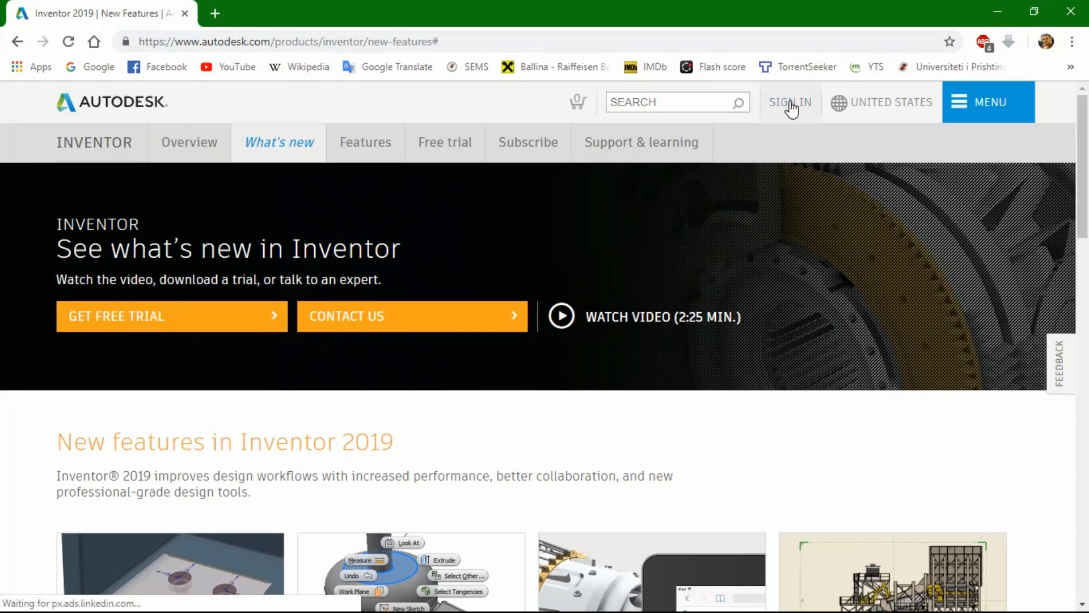
{"action": "left_click", "coordinate": [792, 108]}
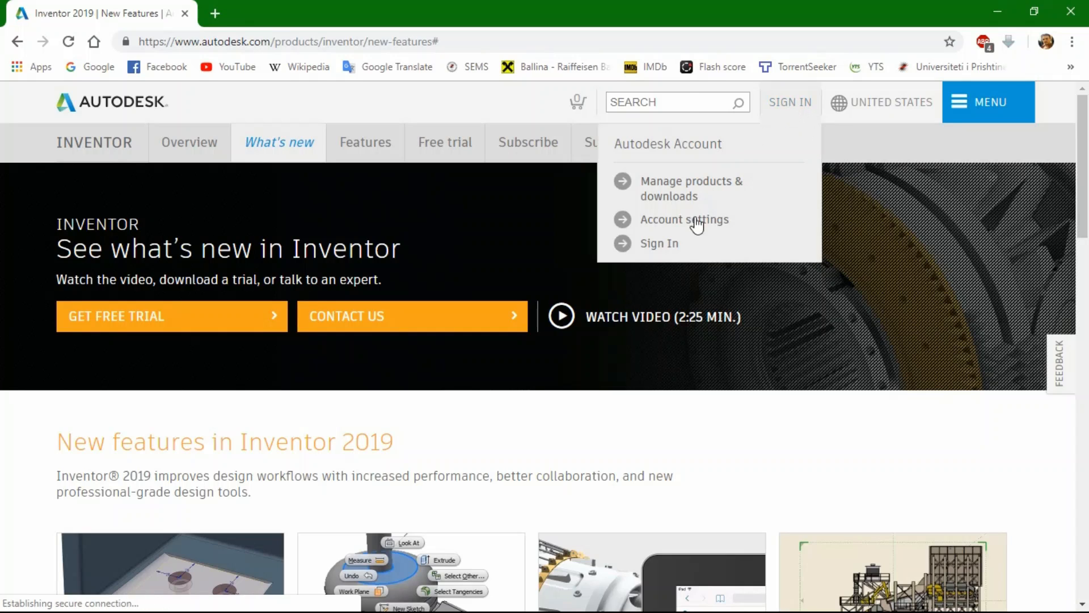
{"action": "left_click", "coordinate": [660, 245]}
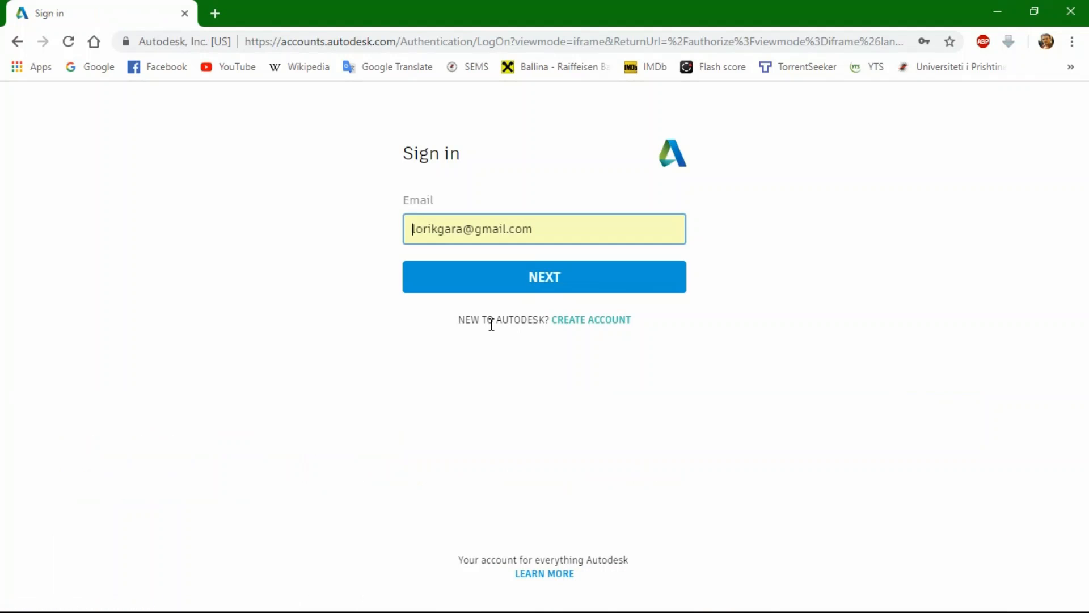
{"action": "left_click", "coordinate": [596, 321]}
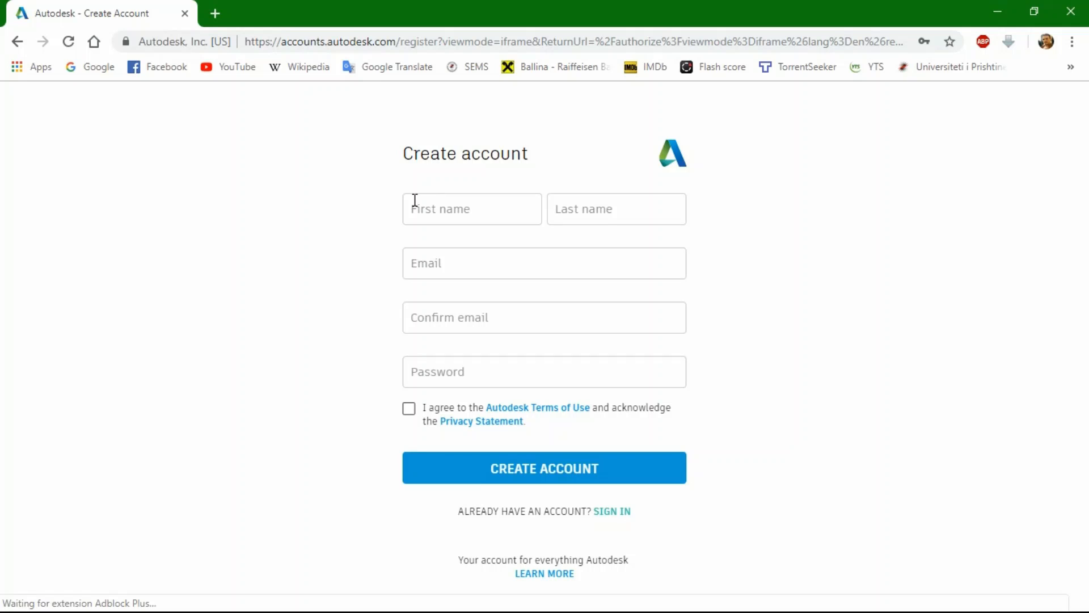
{"action": "left_click", "coordinate": [497, 207]}
{"action": "left_click", "coordinate": [575, 206]}
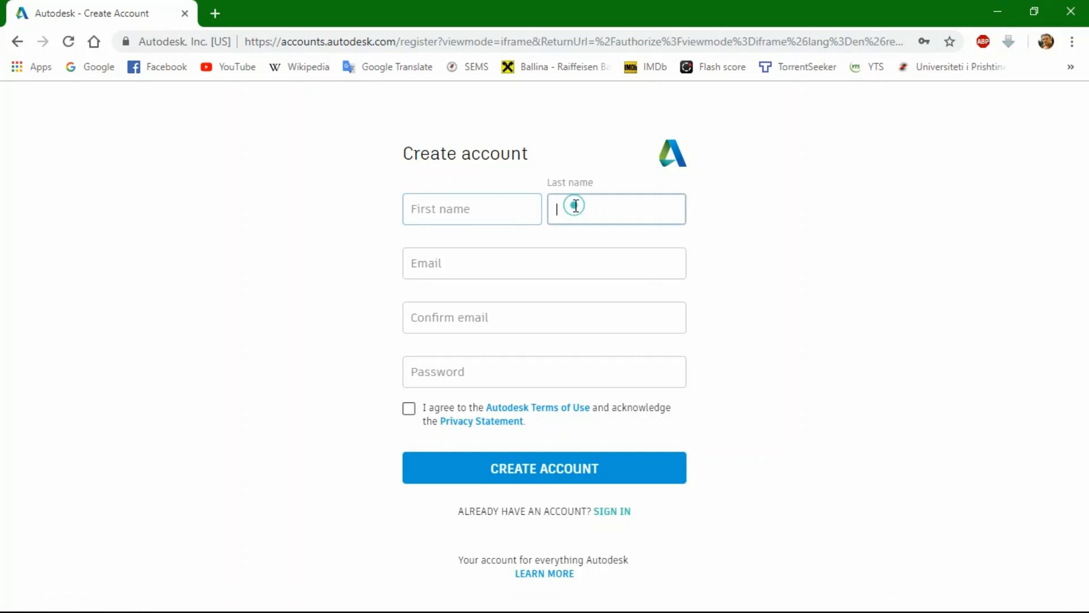
{"action": "left_click", "coordinate": [457, 268]}
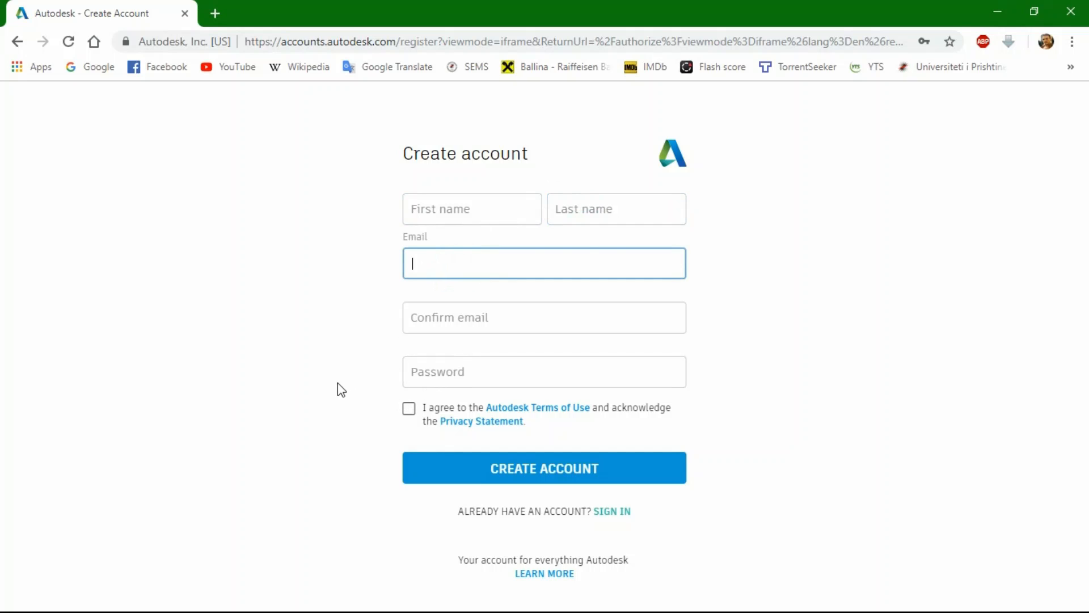
{"action": "left_click", "coordinate": [409, 413]}
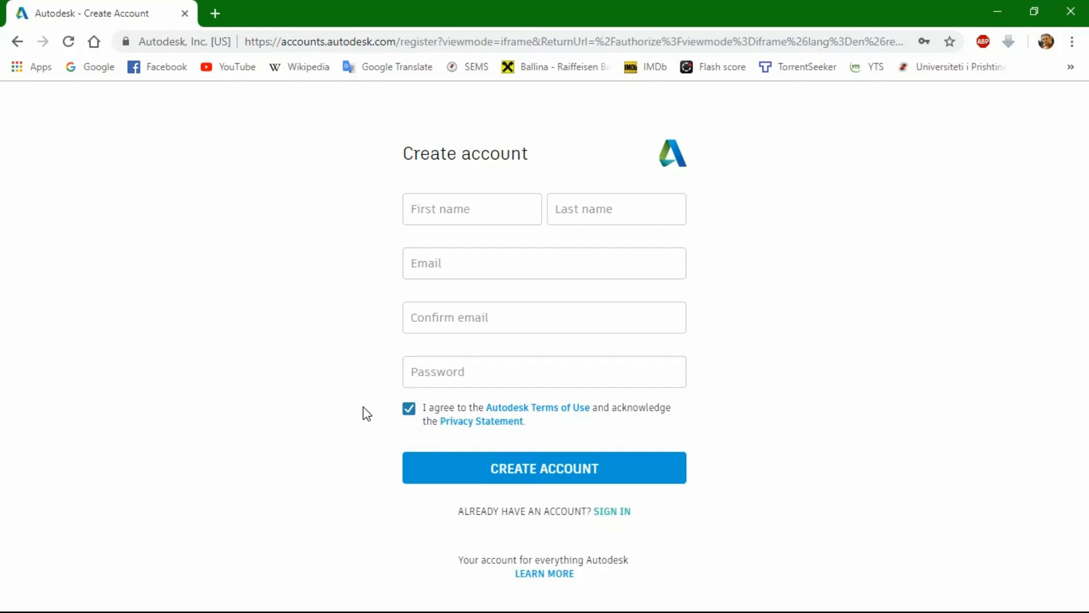
{"action": "left_click", "coordinate": [273, 408]}
{"action": "left_click", "coordinate": [17, 41]}
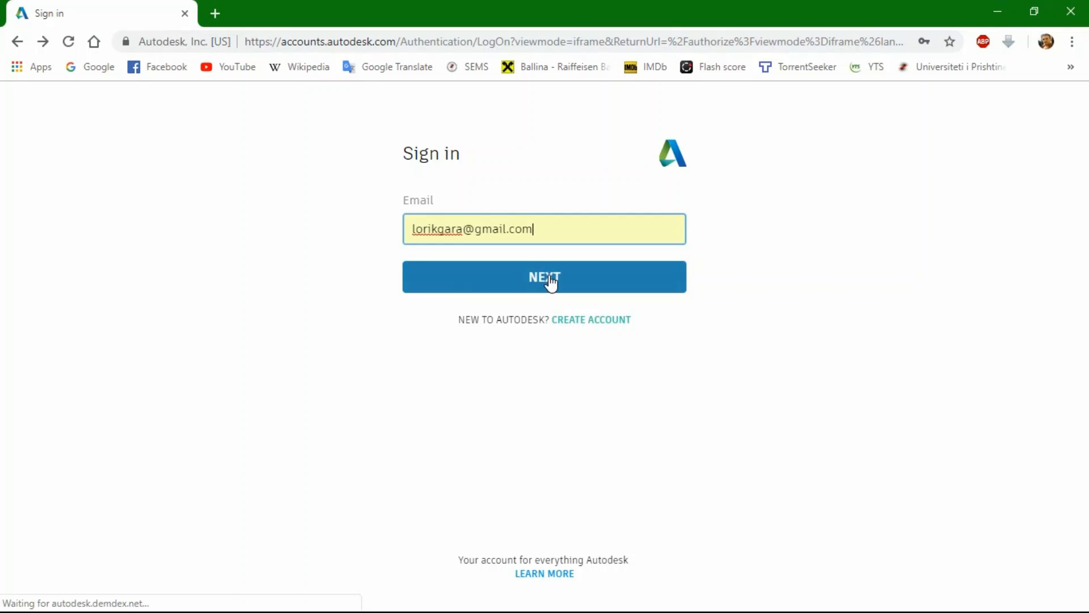
Sign in to the Autodesk account with the prefilled e-mail and password
{"action": "left_click", "coordinate": [549, 278]}
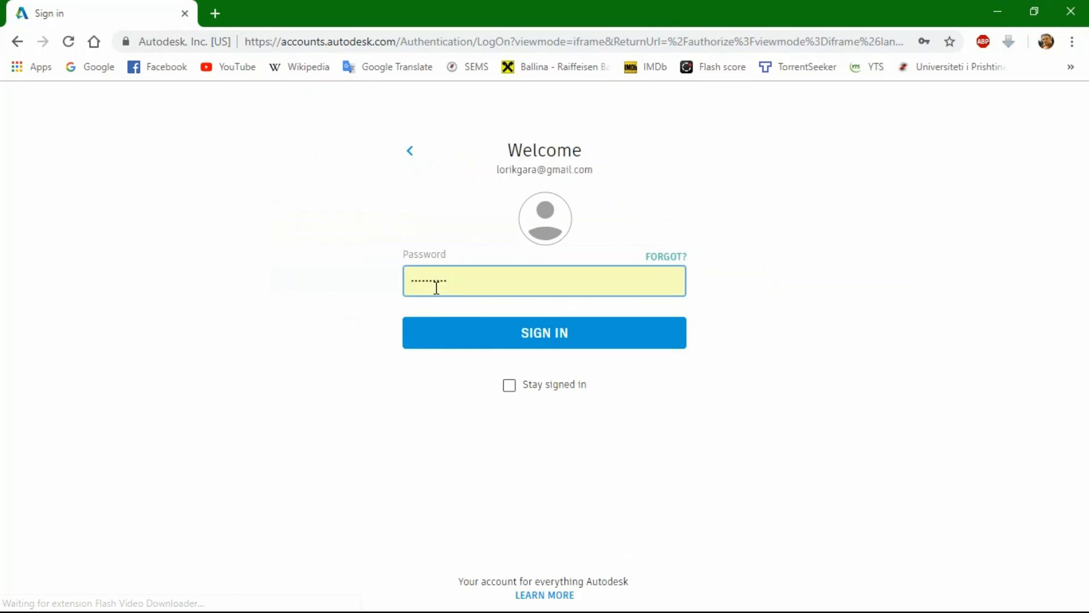
{"action": "left_click", "coordinate": [538, 333]}
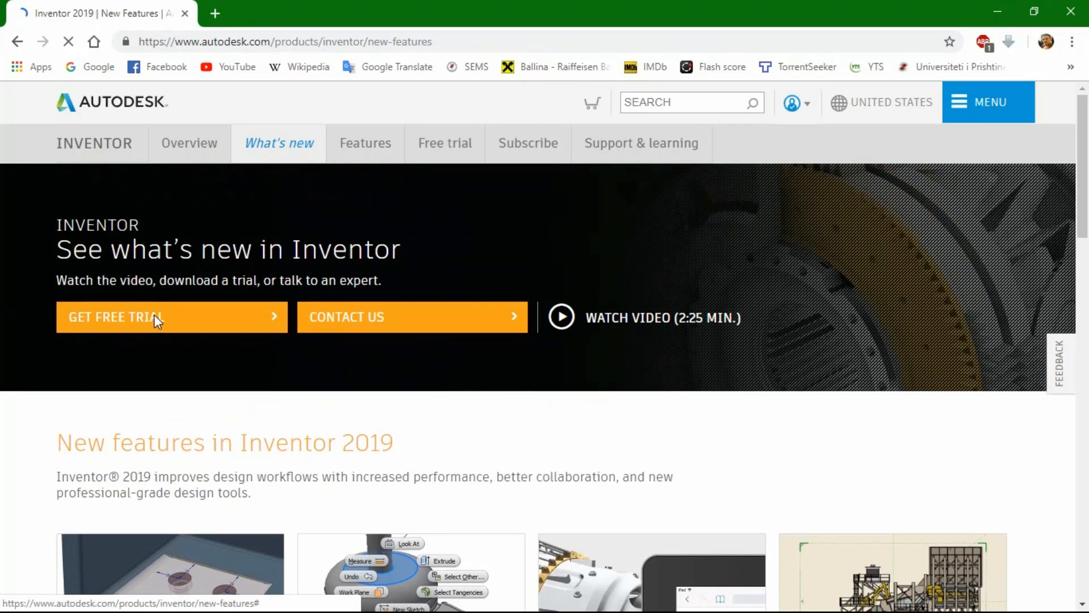
Start the Inventor free trial request as "A student or teacher" and continue to the Education Community
{"action": "left_click", "coordinate": [244, 320]}
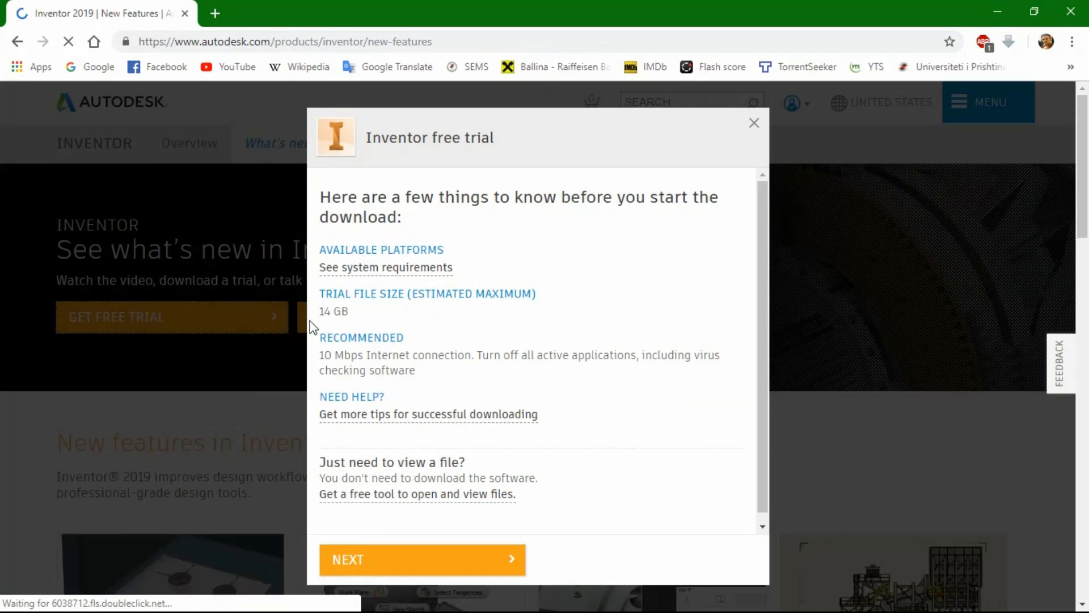
{"action": "left_click", "coordinate": [416, 551]}
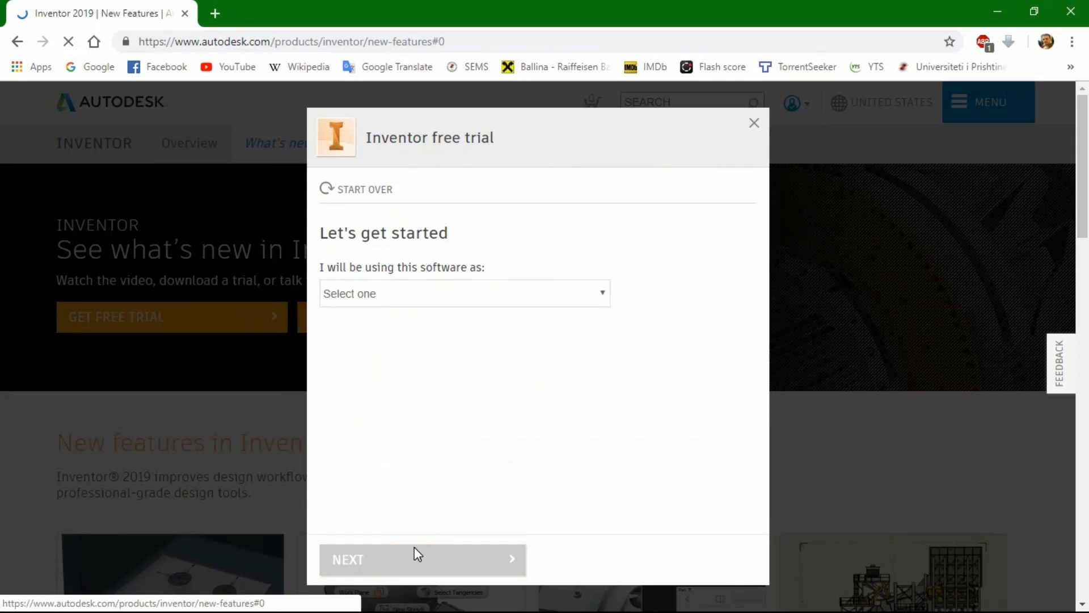
{"action": "left_click", "coordinate": [390, 299]}
{"action": "left_click", "coordinate": [391, 300]}
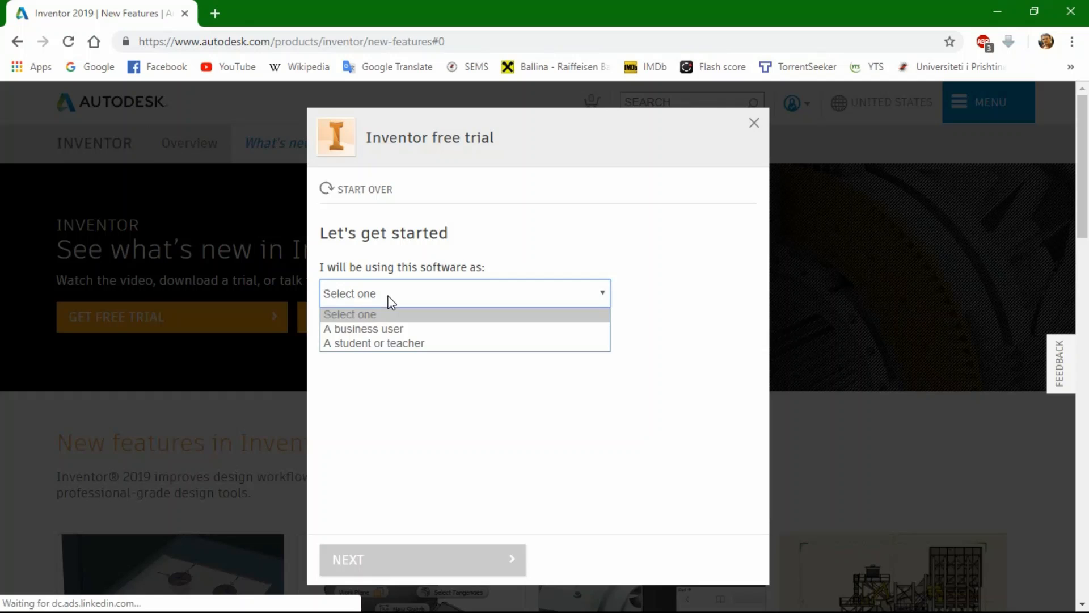
{"action": "left_click", "coordinate": [388, 345]}
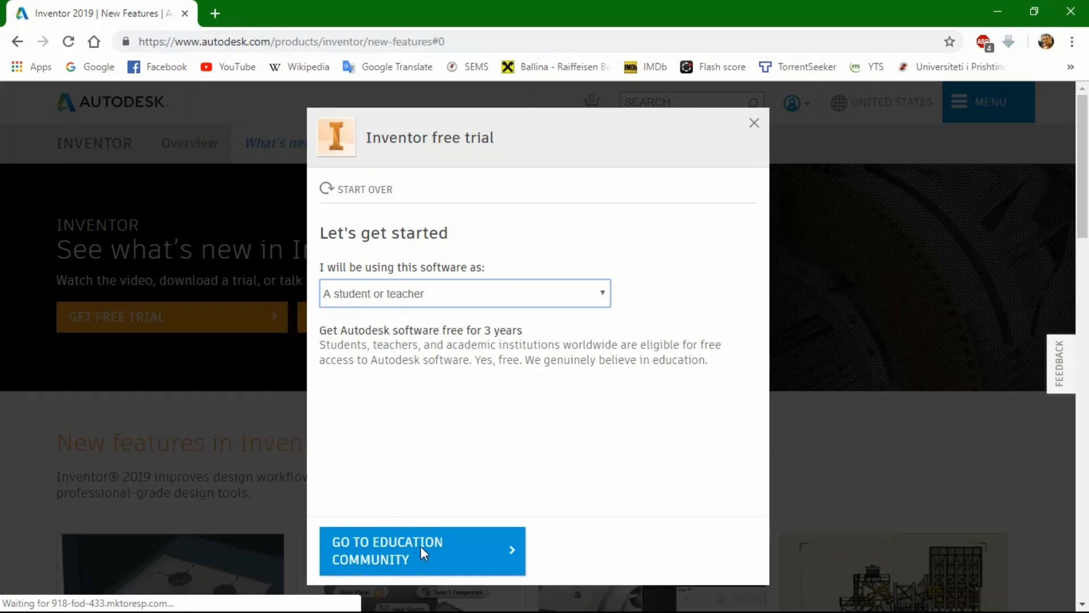
{"action": "left_click", "coordinate": [434, 555]}
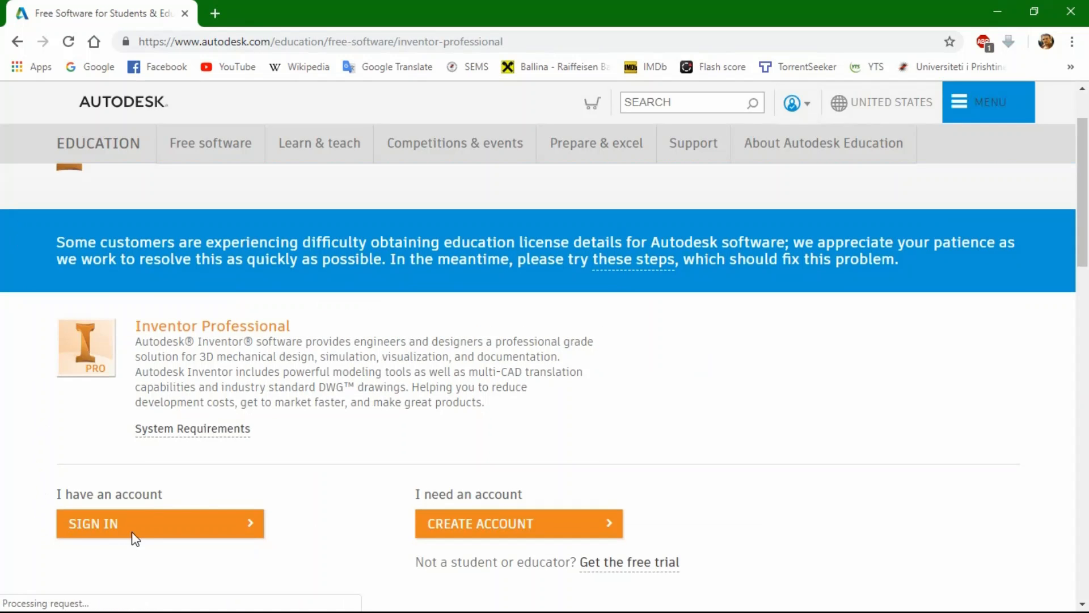
Sign in on the Inventor Professional education page with the prefilled account e-mail and password
{"action": "scroll", "coordinate": [147, 505], "scroll_direction": "down", "scroll_amount": 1}
{"action": "left_click", "coordinate": [164, 454]}
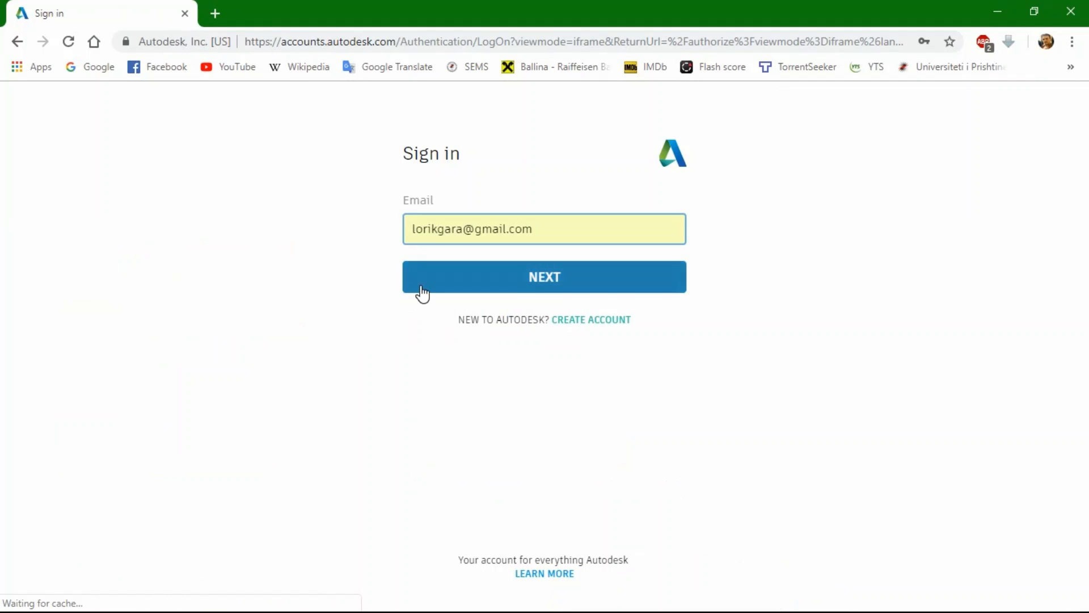
{"action": "left_click", "coordinate": [422, 293]}
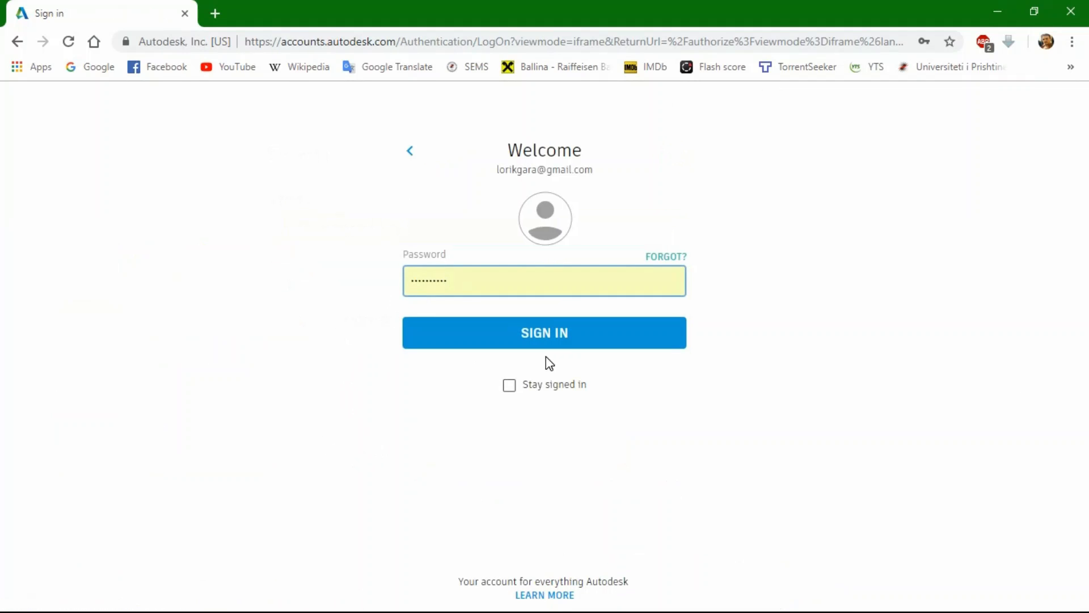
{"action": "left_click", "coordinate": [547, 334]}
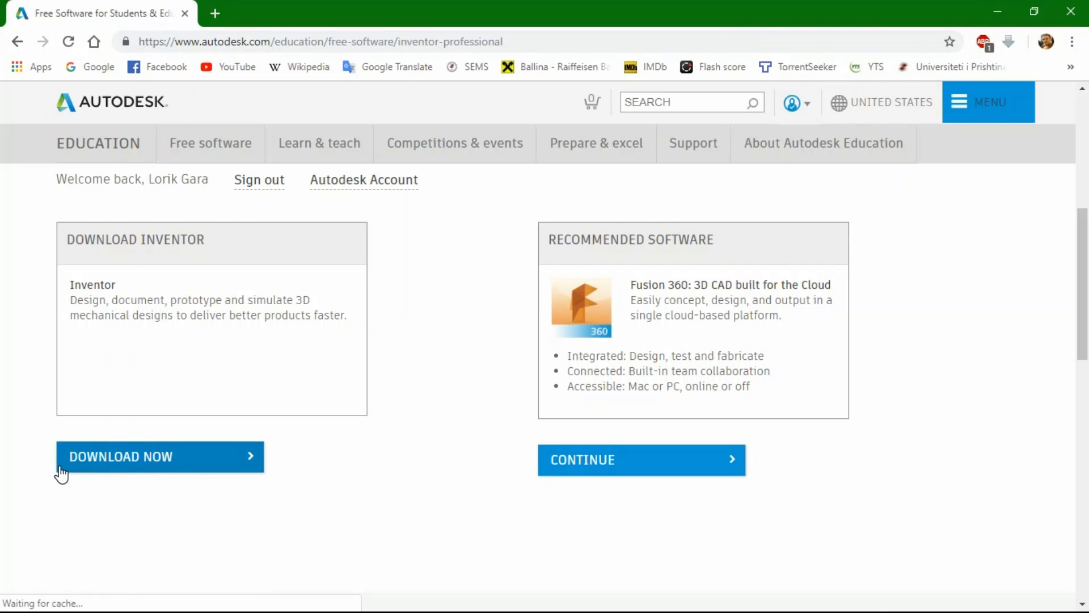
Start the Inventor download and choose Inventor Professional 2019, Windows 64-bit and English as its version, operating system and language
{"action": "left_click", "coordinate": [115, 466]}
{"action": "left_click", "coordinate": [151, 327]}
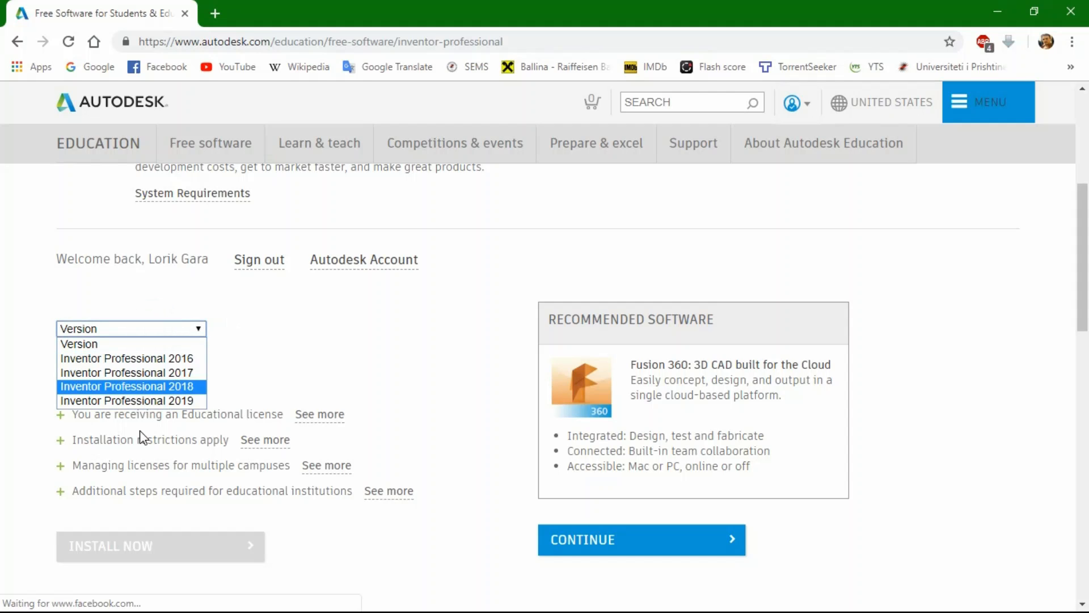
{"action": "left_click", "coordinate": [118, 399]}
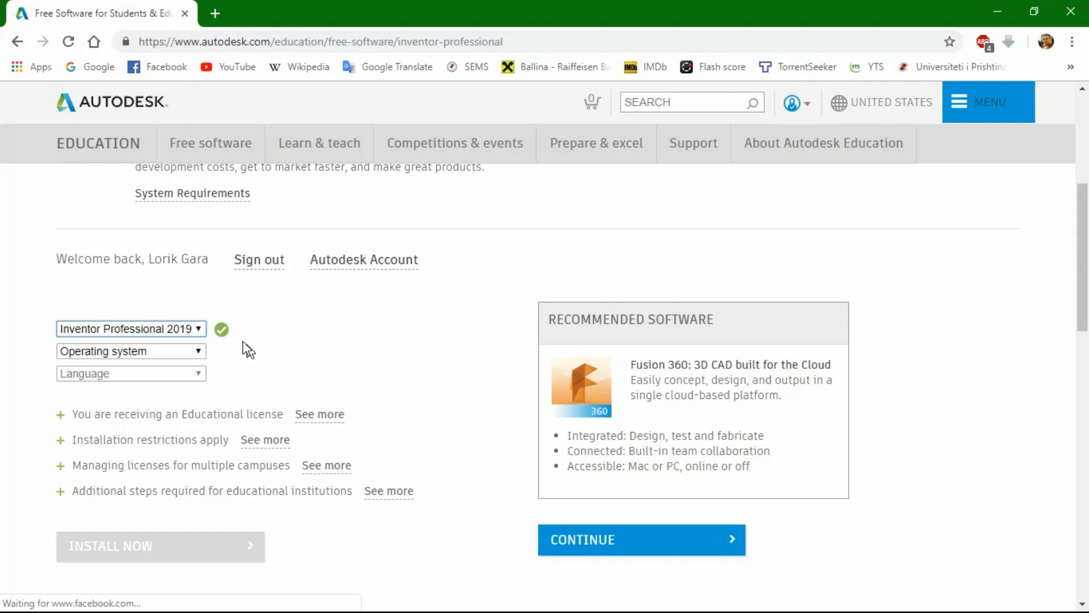
{"action": "left_click", "coordinate": [149, 353]}
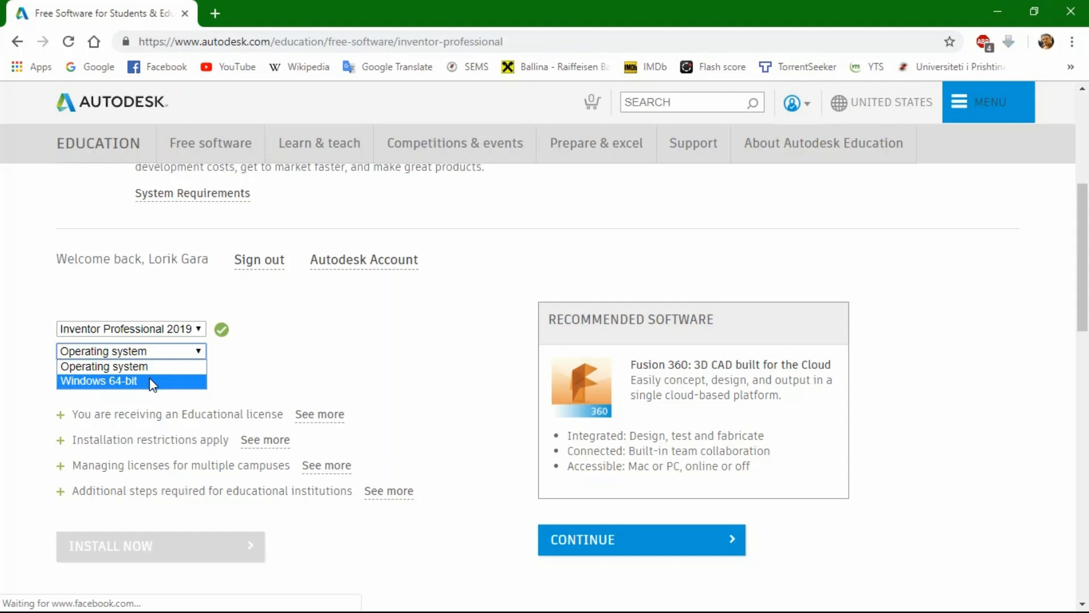
{"action": "left_click", "coordinate": [149, 378]}
{"action": "left_click", "coordinate": [69, 377]}
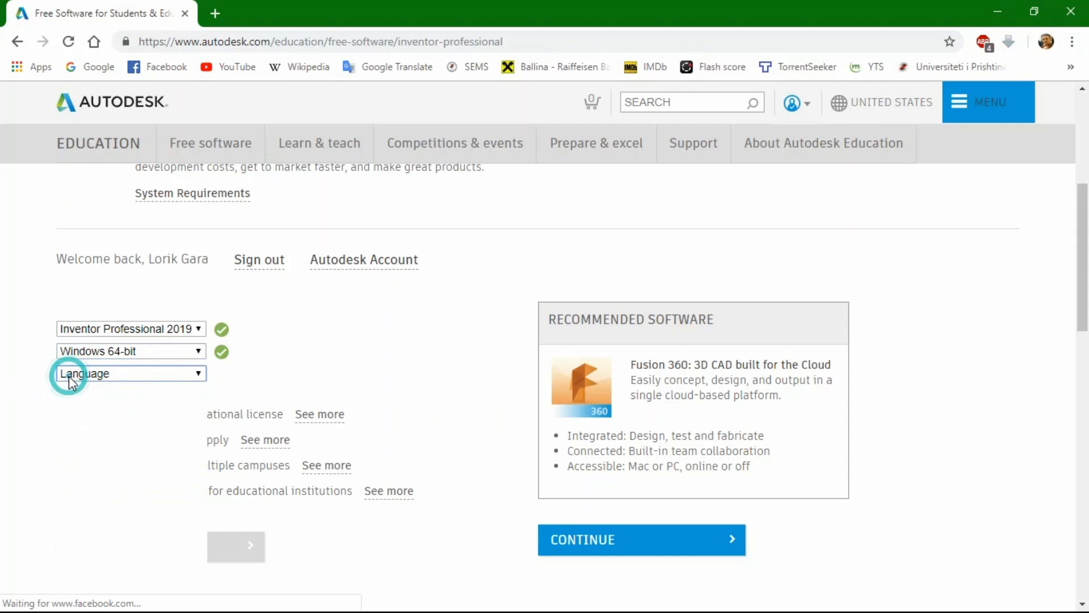
{"action": "left_click", "coordinate": [117, 413]}
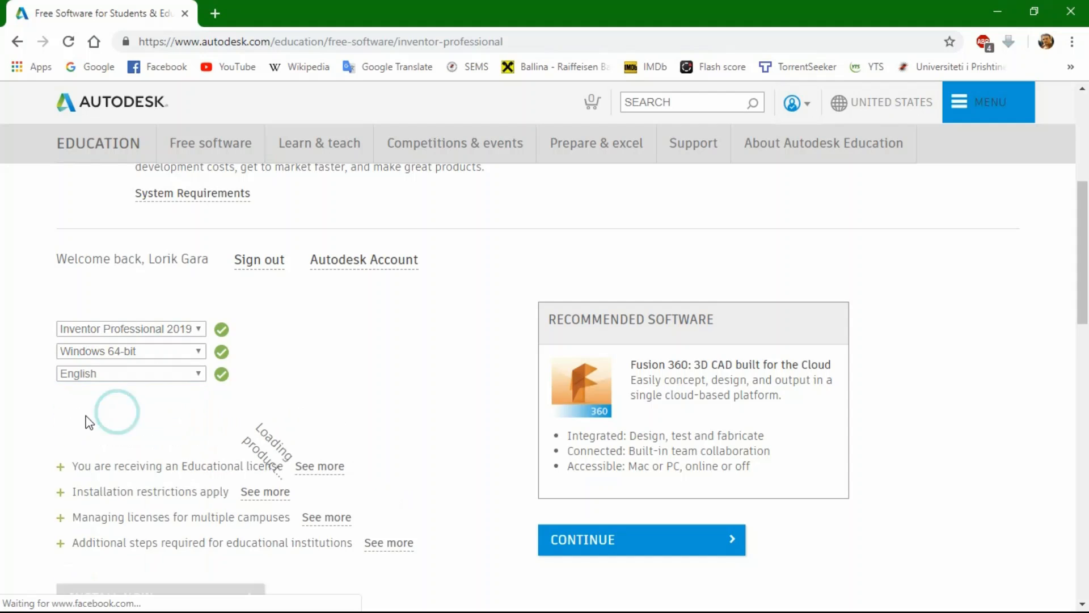
Examine the license details, file size and authorized usage listed for the chosen Inventor download
{"action": "scroll", "coordinate": [38, 399], "scroll_direction": "down", "scroll_amount": 1}
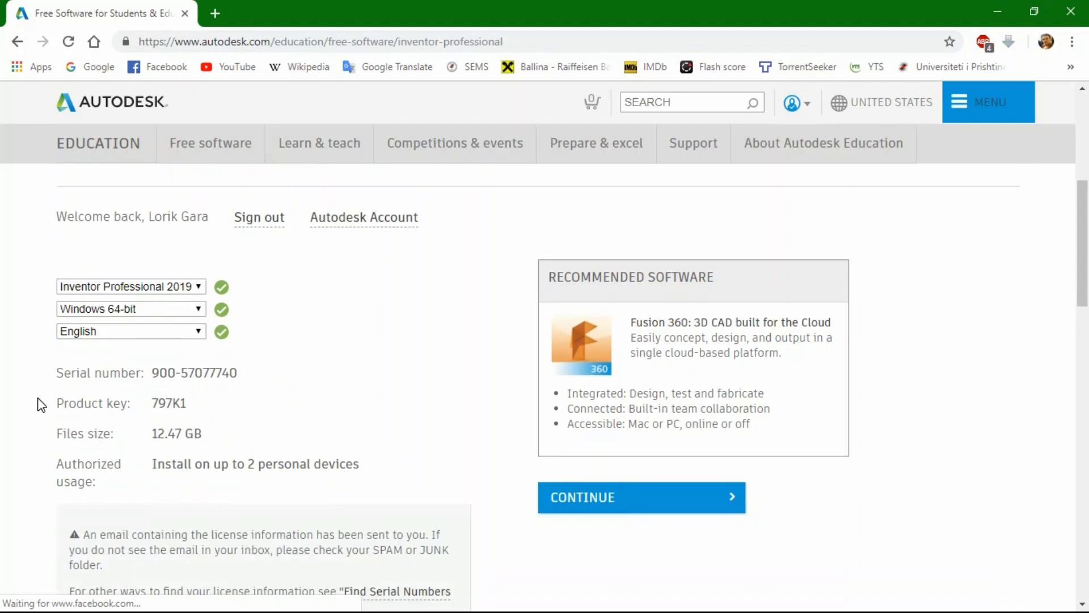
{"action": "scroll", "coordinate": [39, 403], "scroll_direction": "down", "scroll_amount": 1}
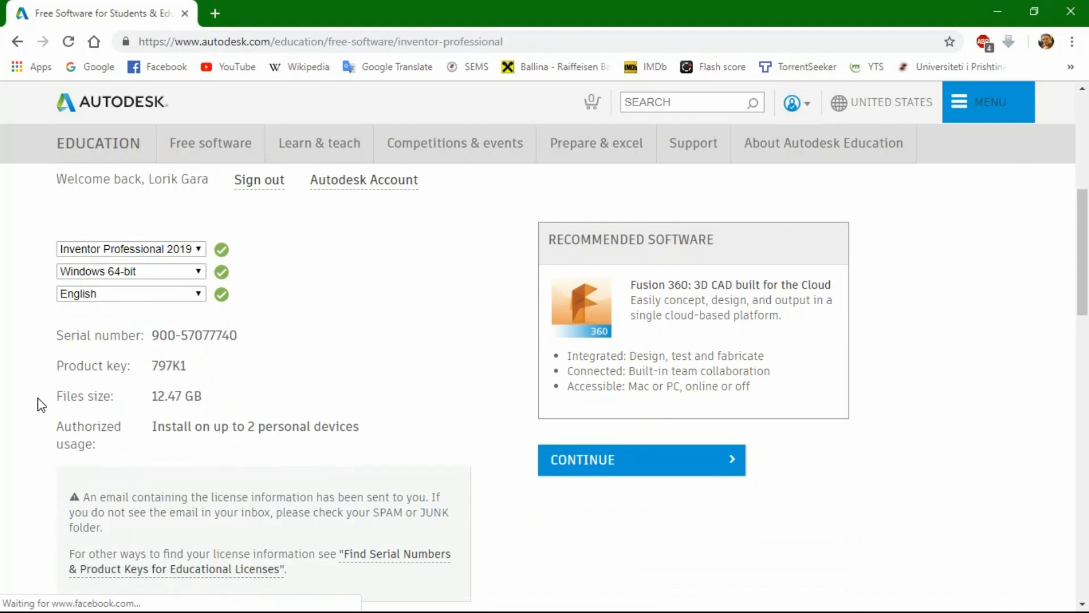
{"action": "double_click", "coordinate": [158, 396]}
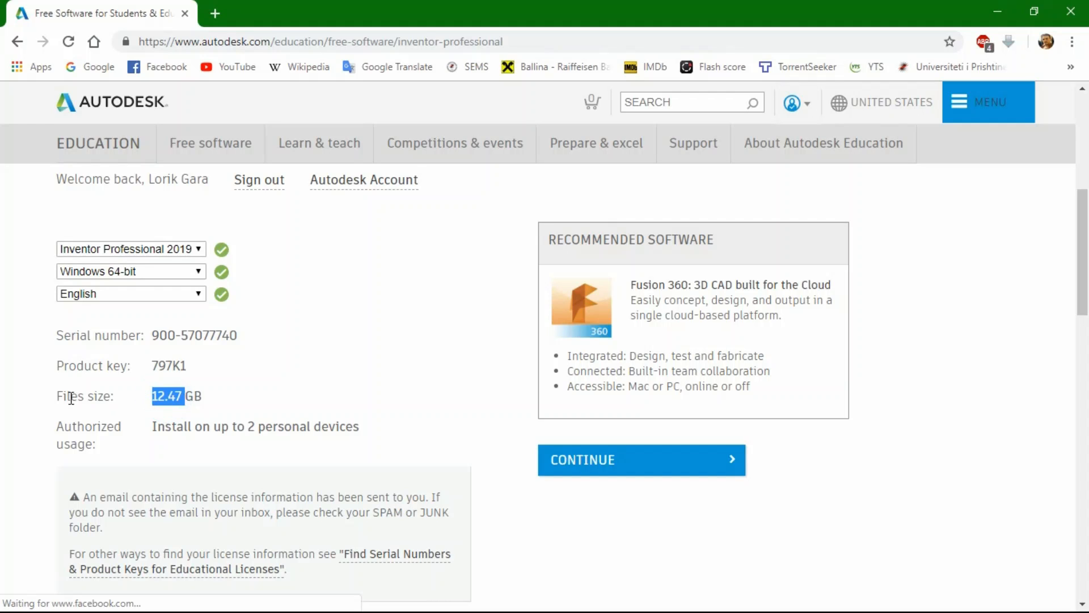
{"action": "scroll", "coordinate": [65, 396], "scroll_direction": "down", "scroll_amount": 3}
{"action": "scroll", "coordinate": [64, 397], "scroll_direction": "up", "scroll_amount": 1}
{"action": "left_click", "coordinate": [305, 328]}
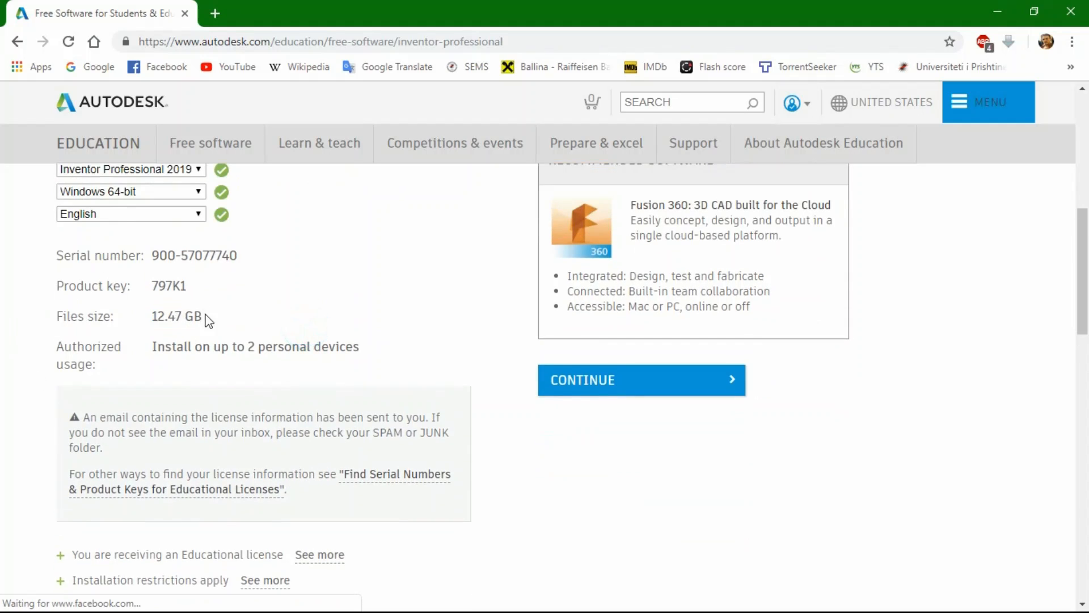
Start the Inventor installation, accept the Autodesk License and Services Agreement and proceed to the web installer download
{"action": "scroll", "coordinate": [49, 347], "scroll_direction": "down", "scroll_amount": 4}
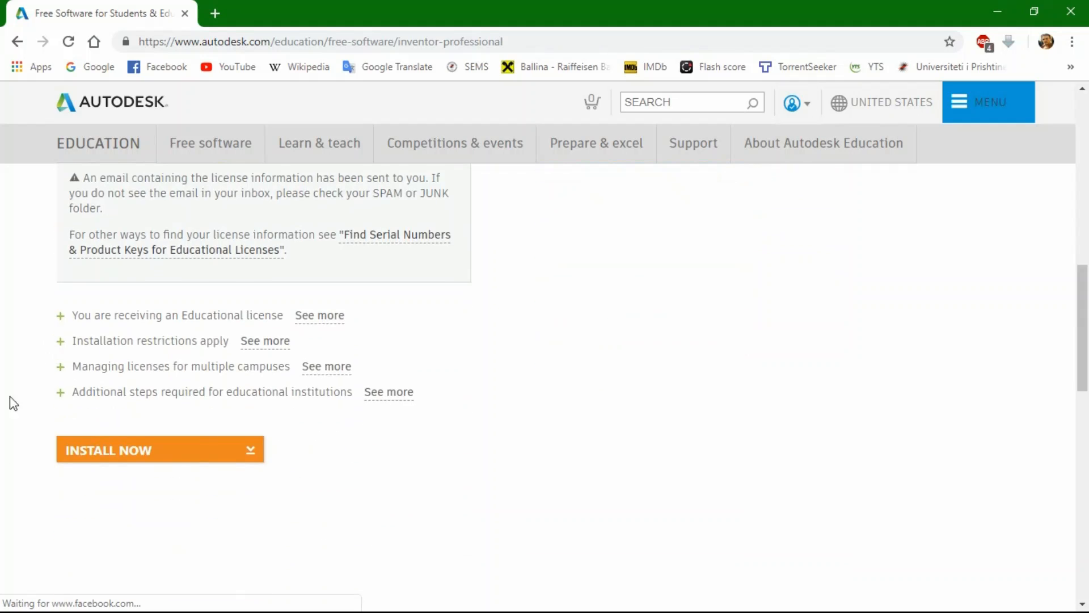
{"action": "left_click", "coordinate": [190, 448]}
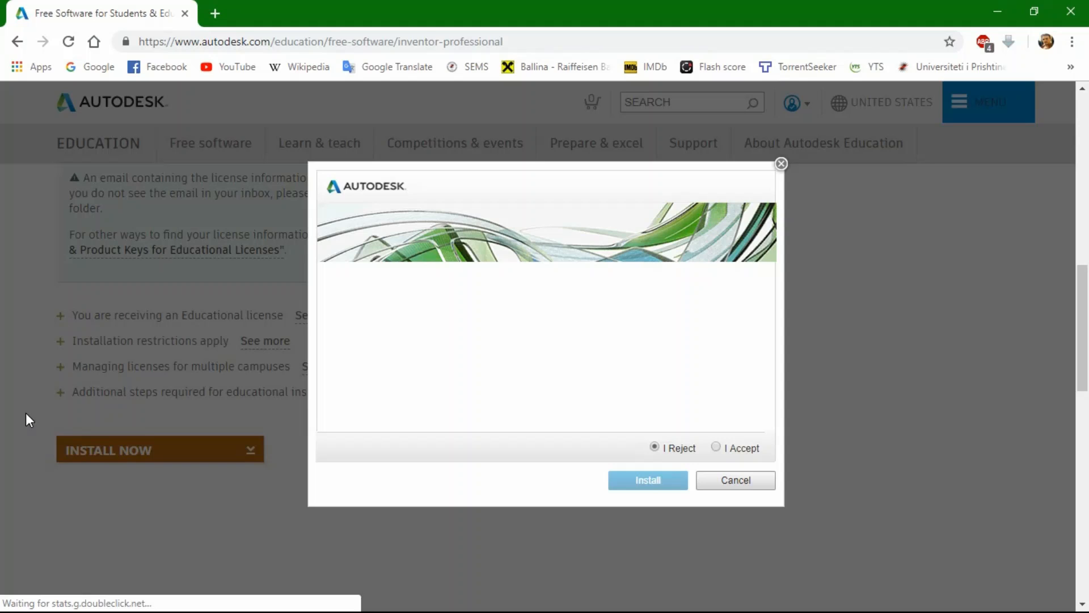
{"action": "left_click", "coordinate": [725, 449]}
{"action": "left_click", "coordinate": [718, 447]}
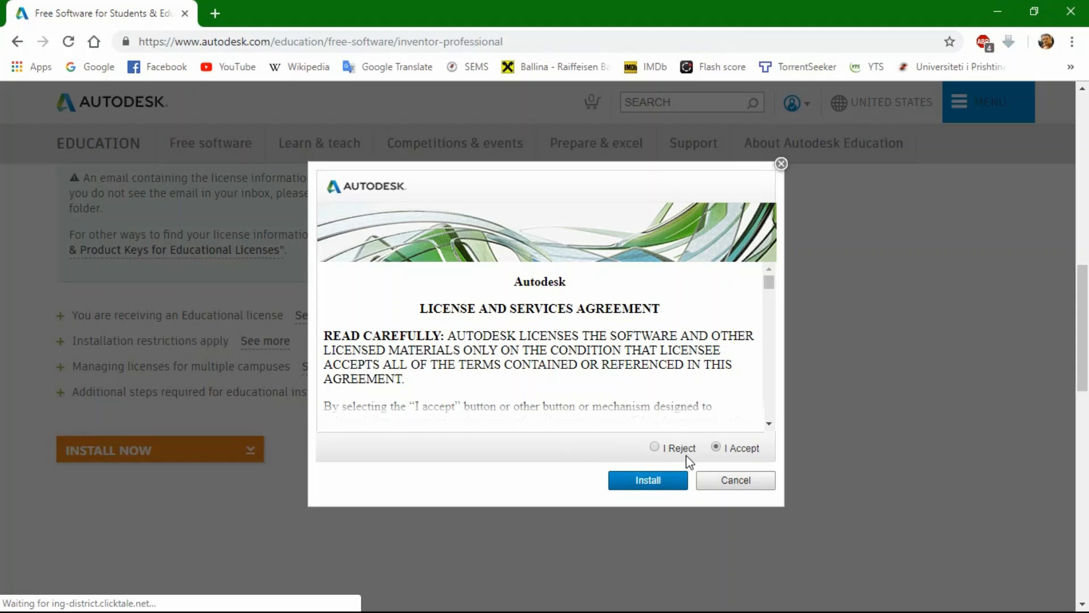
{"action": "left_click", "coordinate": [646, 479]}
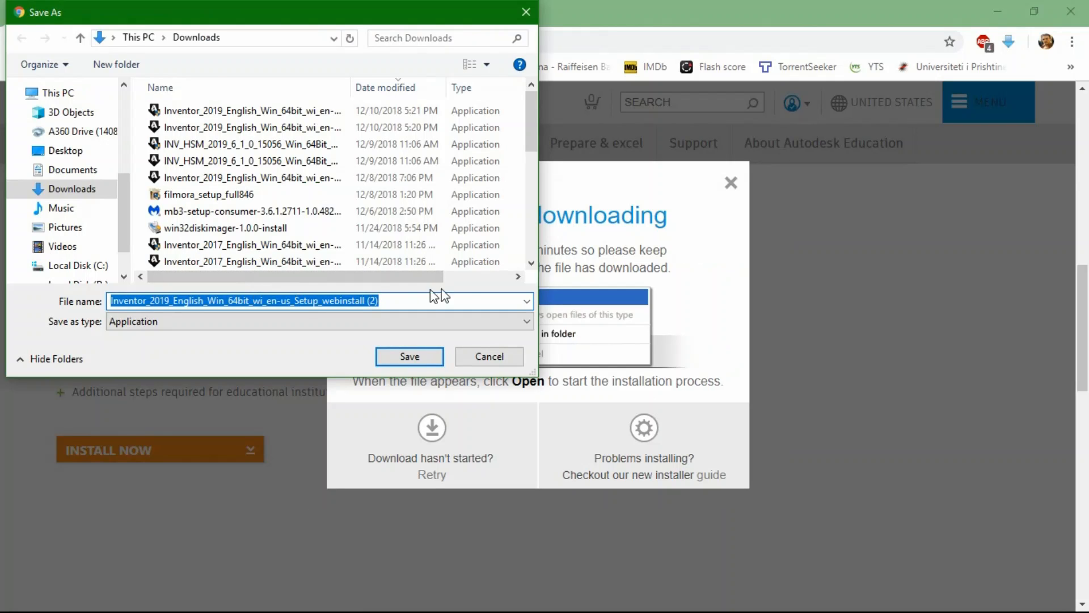
Cancel saving the Inventor web installer and close the download notice
{"action": "mouse_move", "coordinate": [533, 125]}
{"action": "left_mouse_down"}
{"action": "mouse_move", "coordinate": [533, 203]}
{"action": "mouse_move", "coordinate": [529, 108]}
{"action": "mouse_move", "coordinate": [526, 144]}
{"action": "left_mouse_up"}
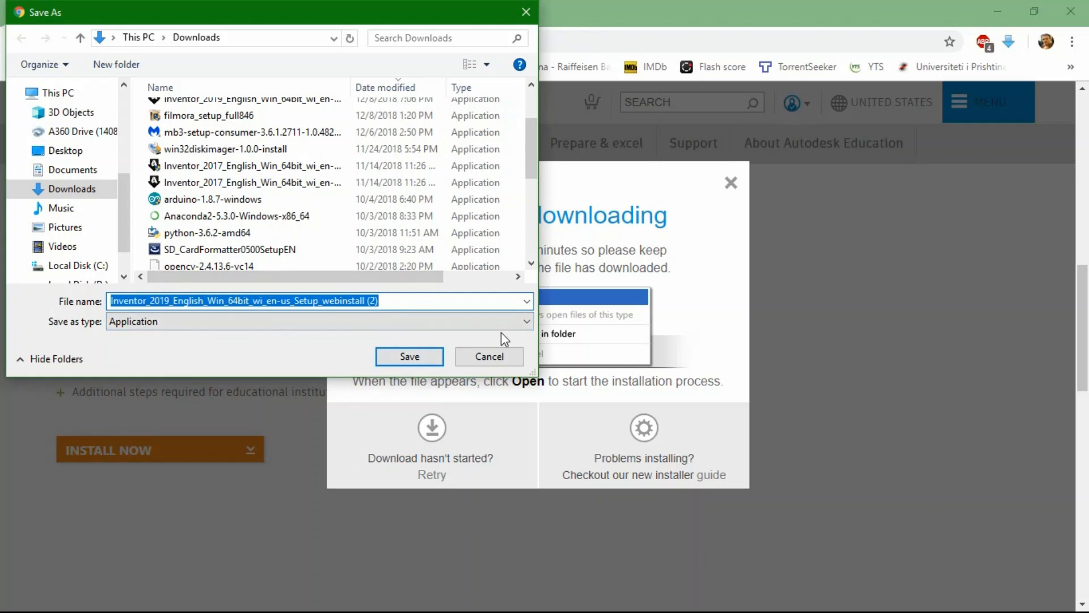
{"action": "left_click", "coordinate": [494, 358]}
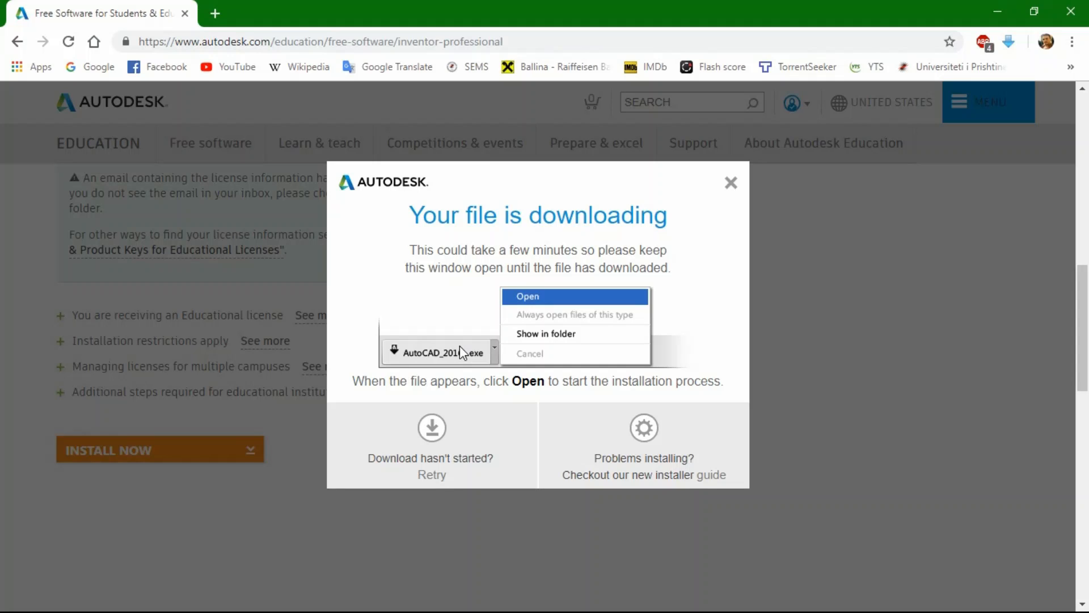
{"action": "left_click", "coordinate": [731, 183]}
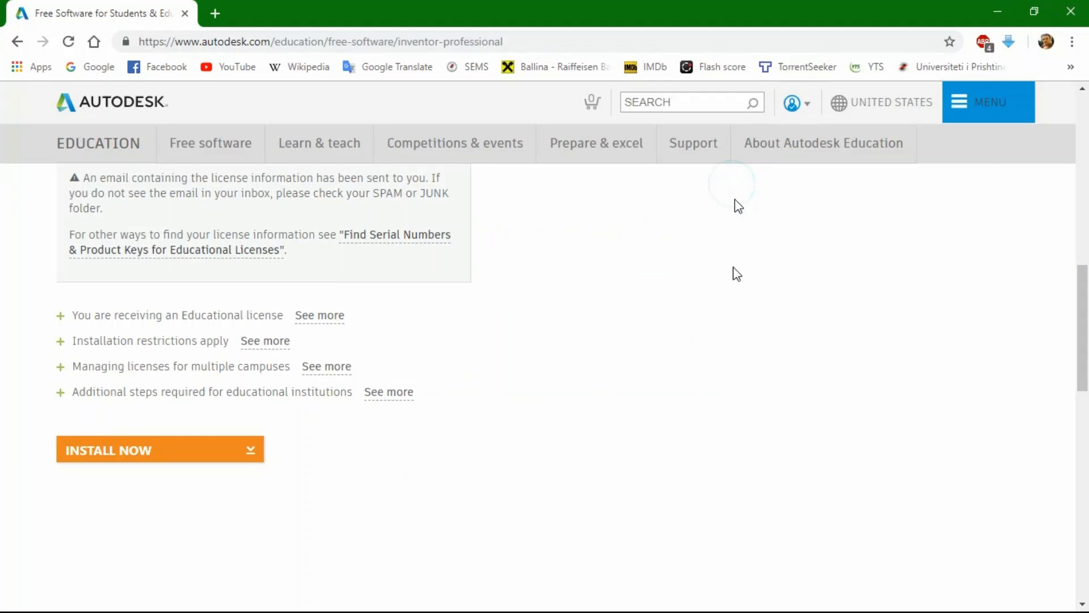
{"action": "left_click", "coordinate": [998, 12]}
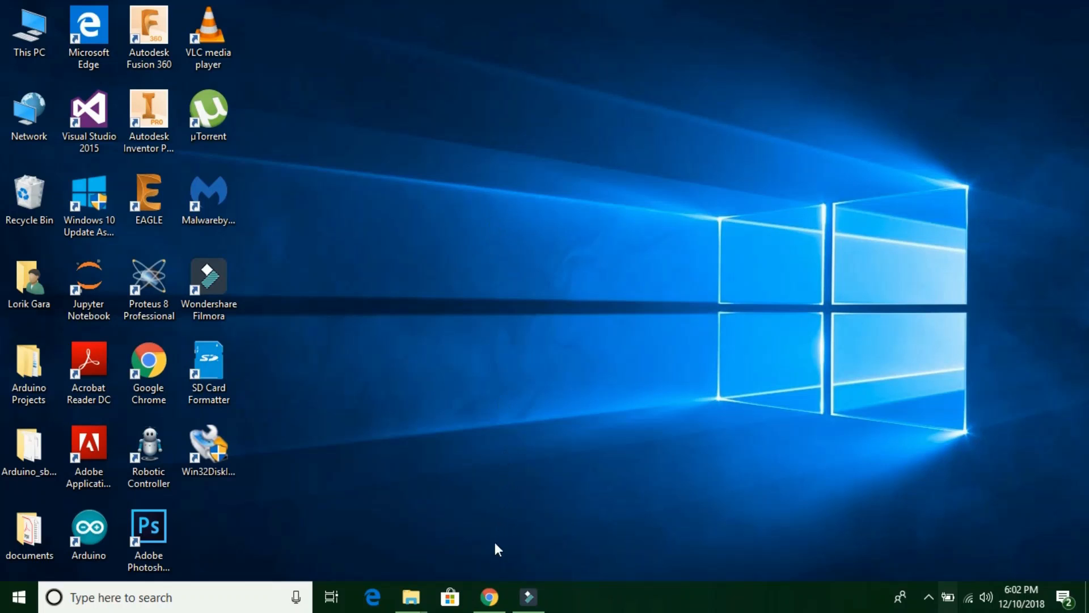
{"action": "left_click", "coordinate": [493, 596]}
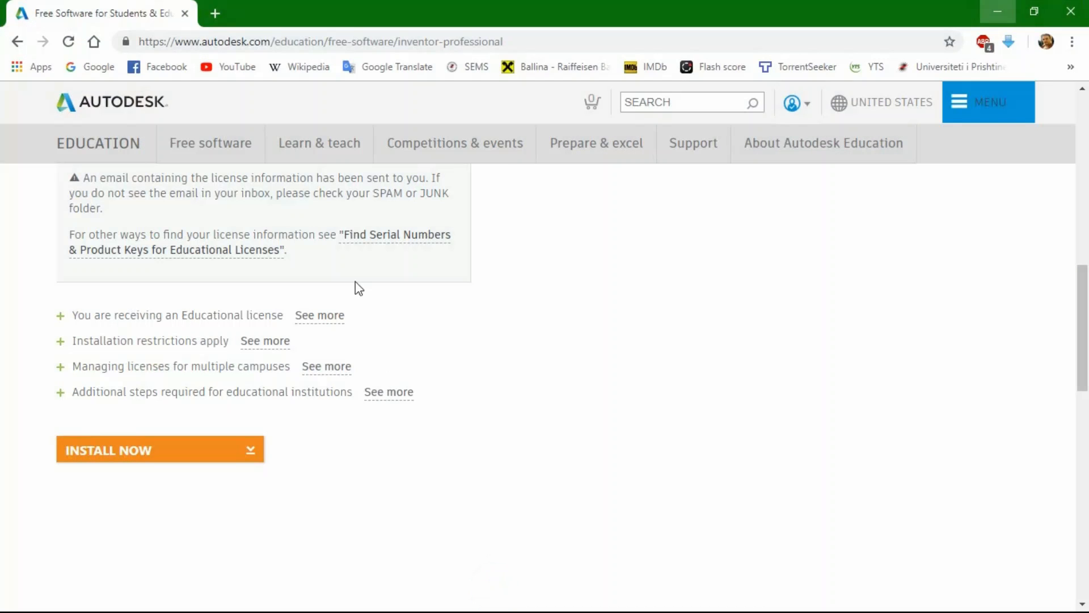
Open gmail.com in a new tab and open the Dec 8 "Autodesk license details" message in the Spam folder
{"action": "left_click", "coordinate": [216, 15]}
{"action": "type", "text": "gmail.com"}
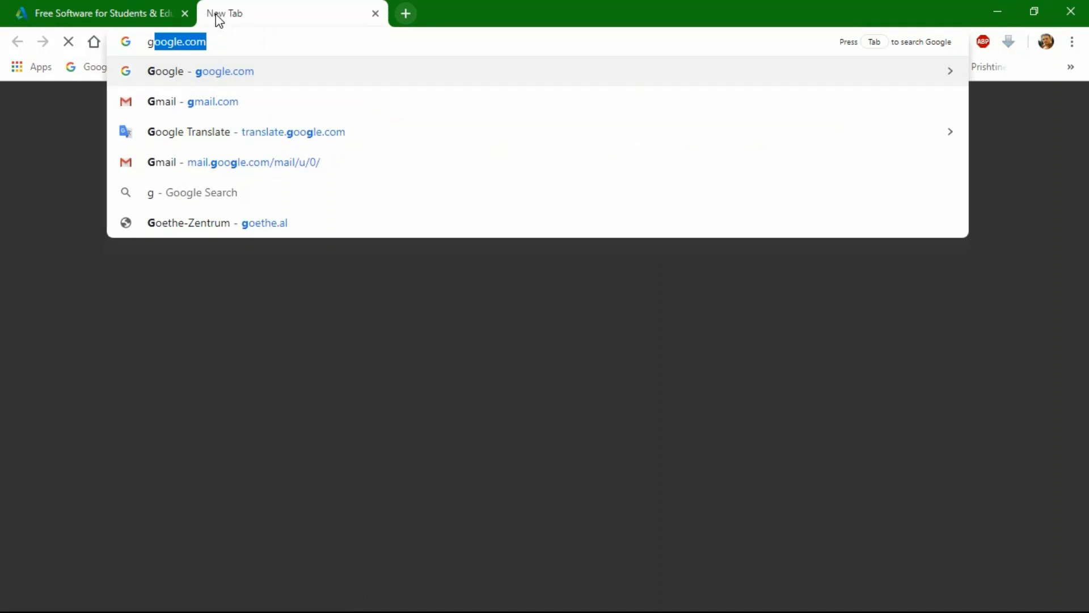
{"action": "key", "text": "Return"}
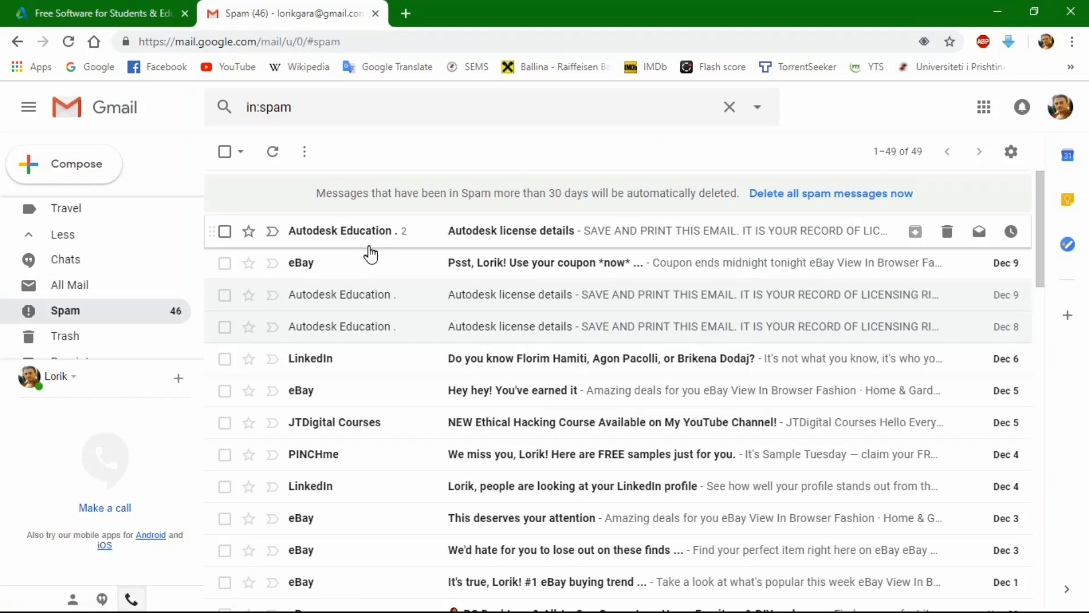
{"action": "left_click", "coordinate": [419, 330]}
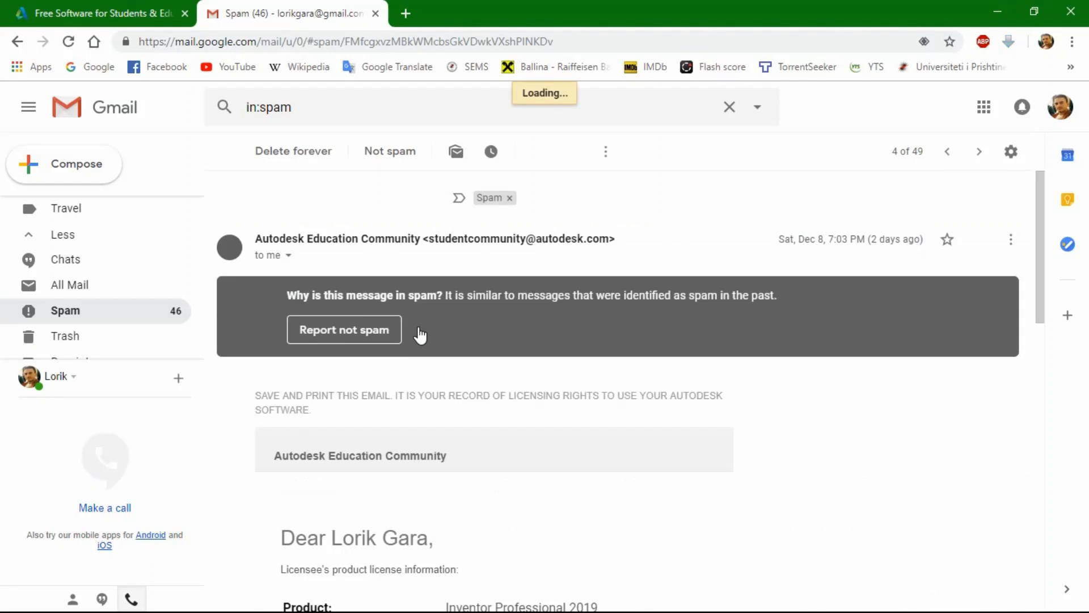
Examine the product key, serial number and license term in the Inventor Professional 2019 license e-mail
{"action": "scroll", "coordinate": [276, 438], "scroll_direction": "down", "scroll_amount": 5}
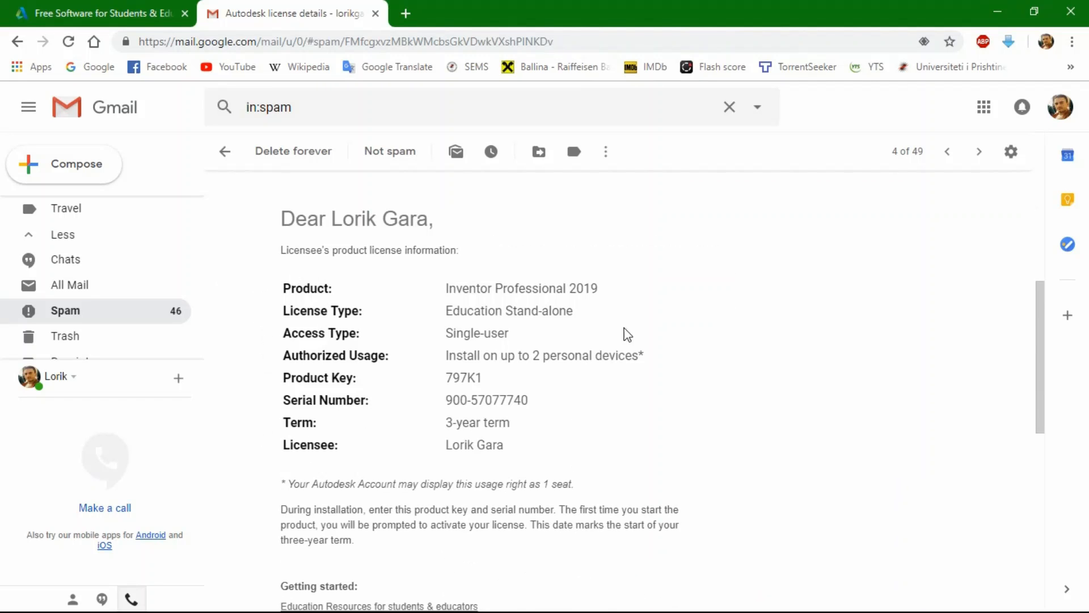
{"action": "double_click", "coordinate": [326, 381]}
{"action": "left_click", "coordinate": [325, 403]}
{"action": "left_click", "coordinate": [310, 404]}
{"action": "left_click", "coordinate": [459, 424]}
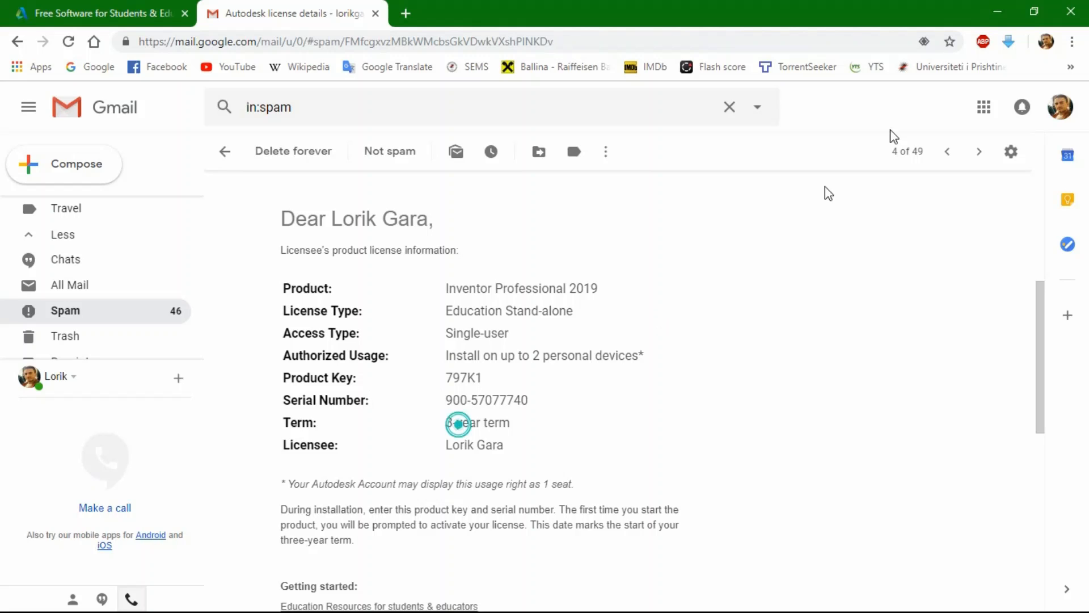
Minimize the browser window and refresh the Windows desktop
{"action": "left_click", "coordinate": [997, 12]}
{"action": "right_click", "coordinate": [416, 149]}
{"action": "left_click", "coordinate": [491, 198]}
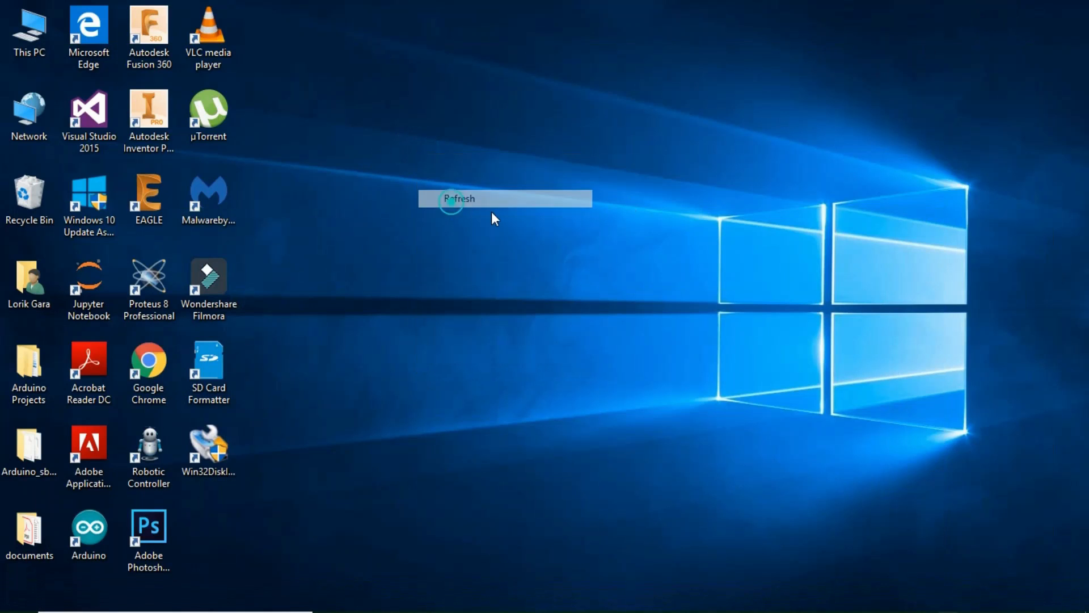